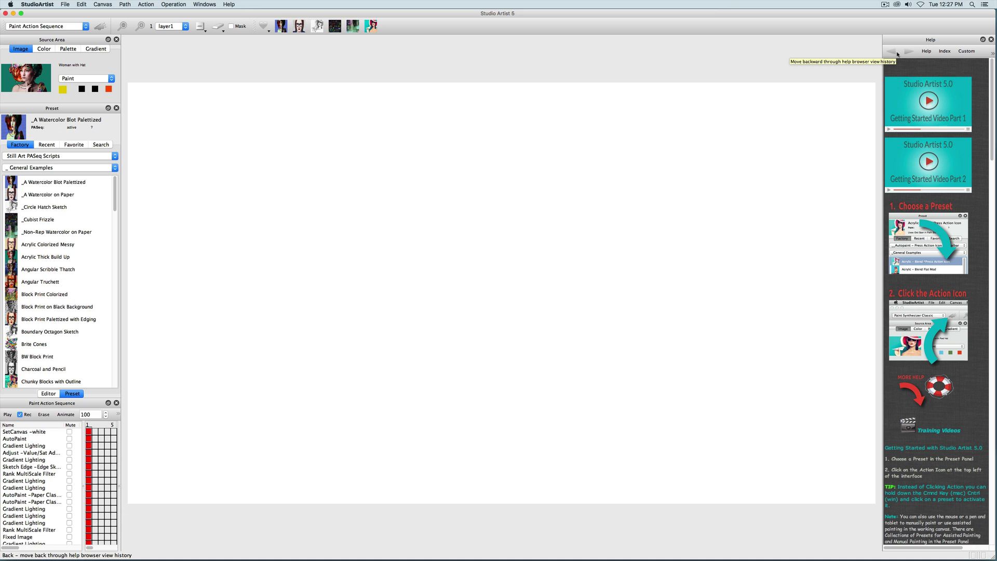
Step: Read the help page on operation modes, then return to the getting started help page
left_click(945, 51)
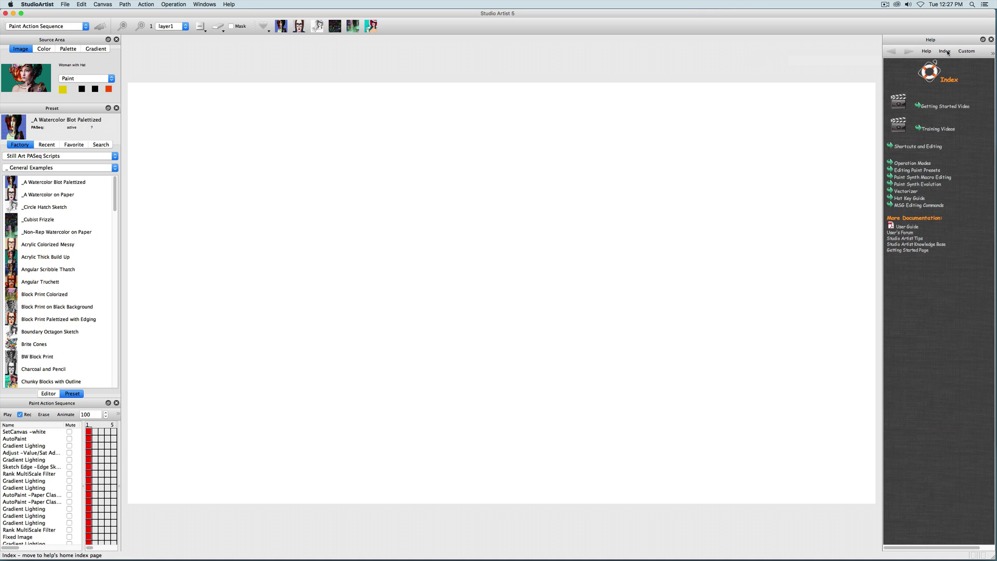
left_click(923, 164)
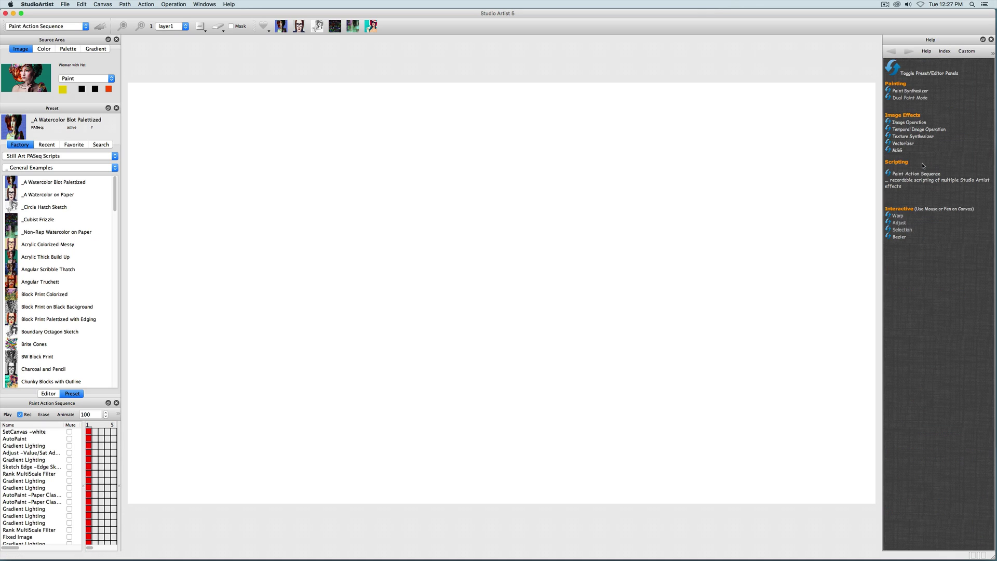
left_click(927, 52)
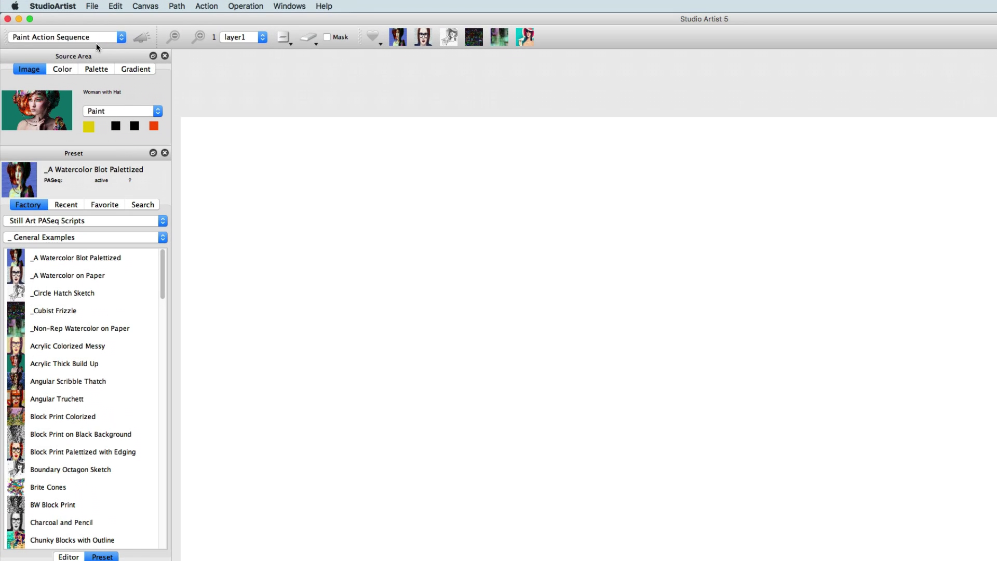
Step: Keep Paint Action Sequence mode and run the _A Watercolor Blot Palettized preset on the canvas
left_click(68, 27)
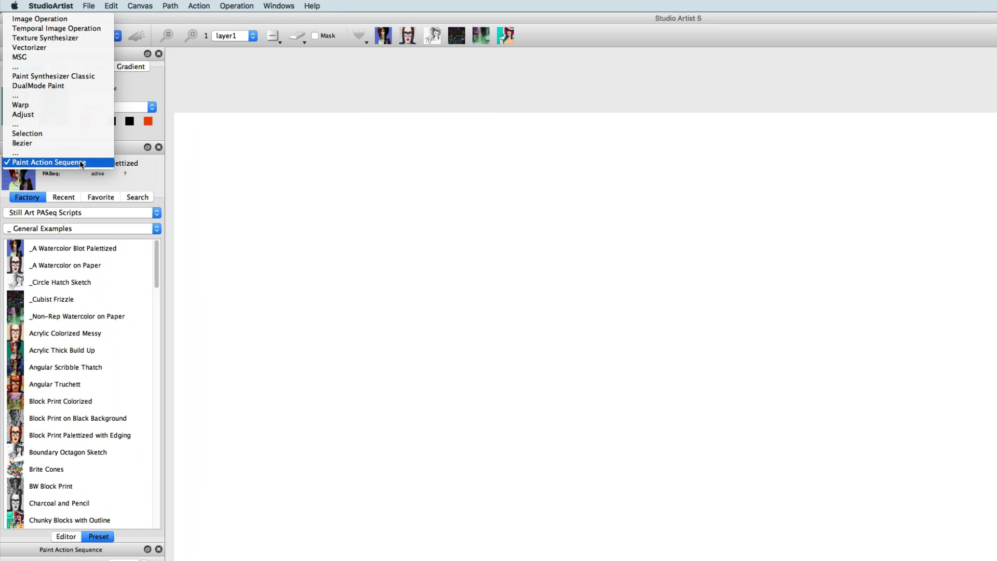
left_click(81, 163)
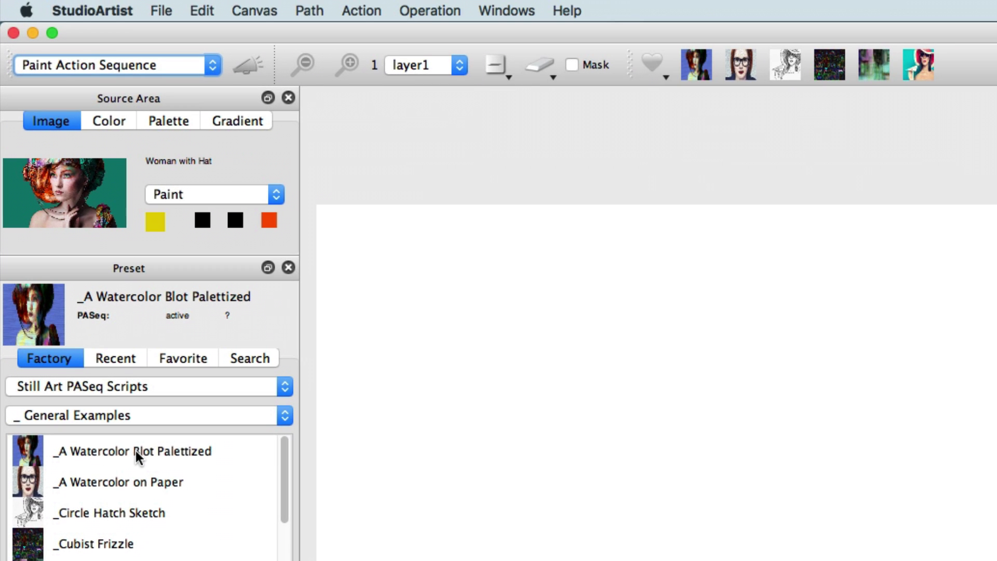
left_click(55, 182)
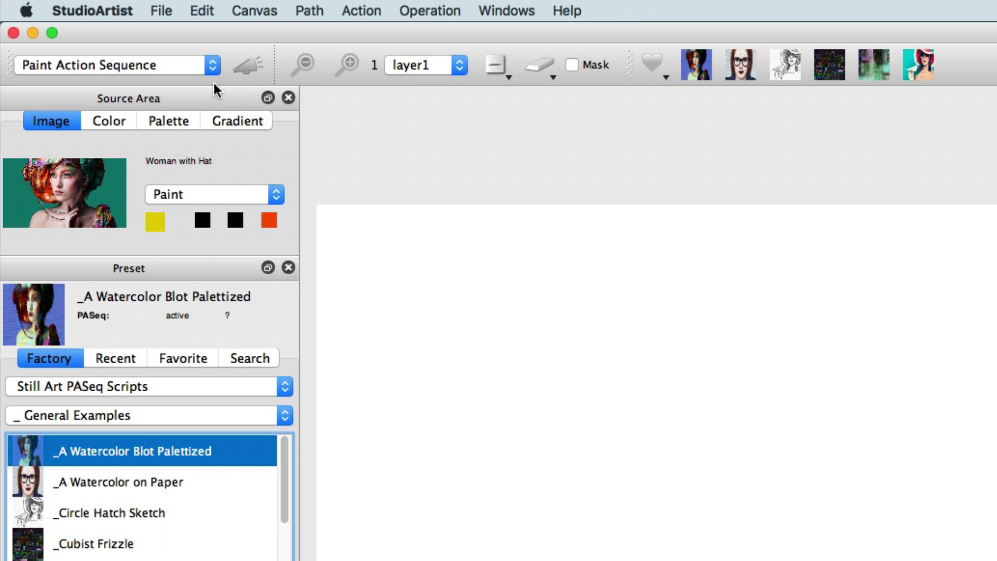
left_click(249, 58)
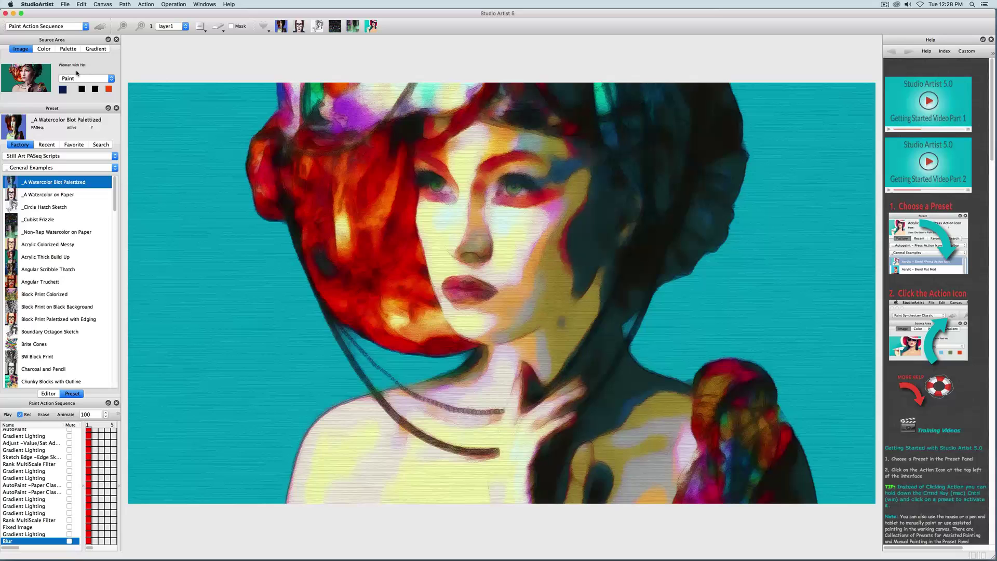
left_click(73, 157)
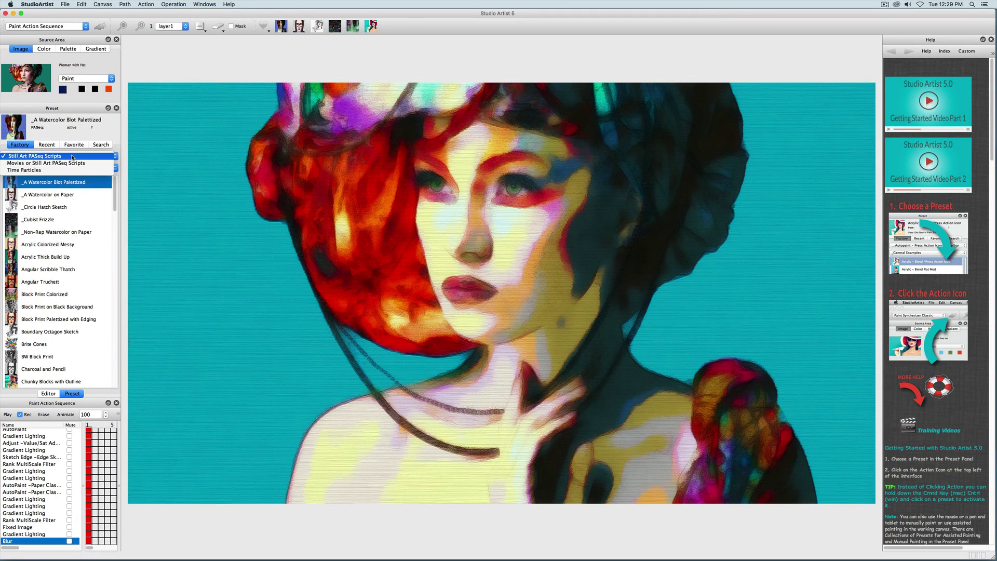
left_click(73, 156)
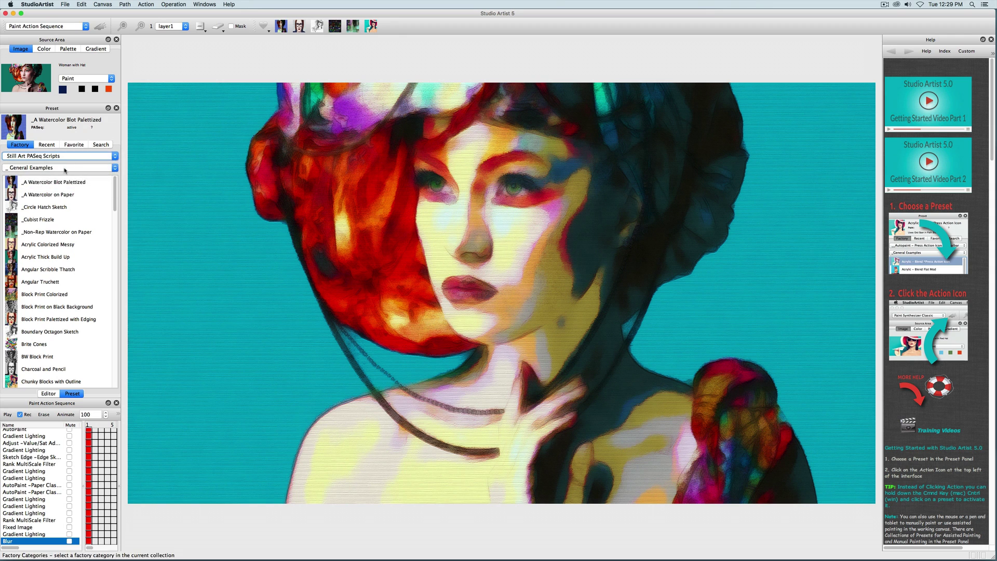
left_click(66, 168)
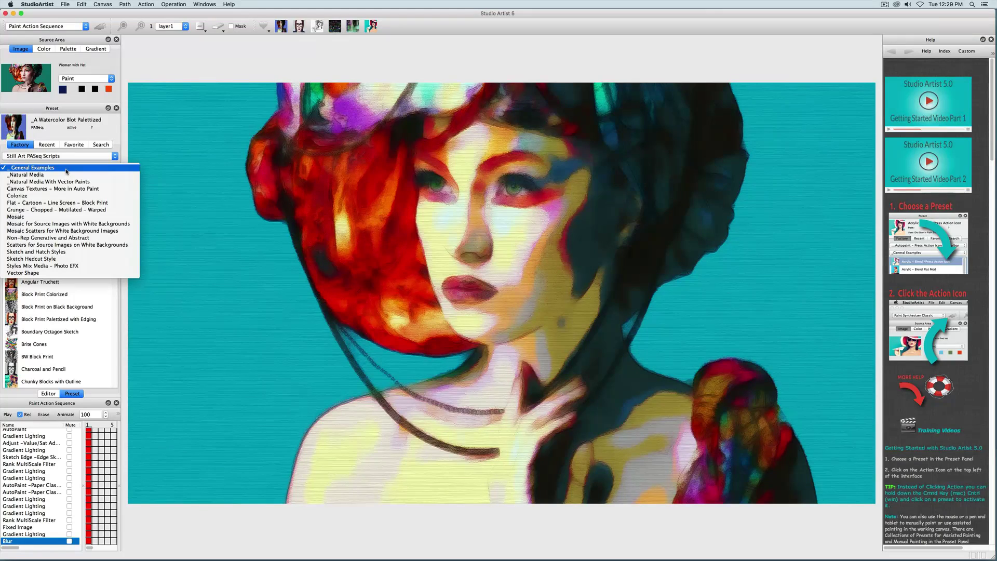
left_click(66, 168)
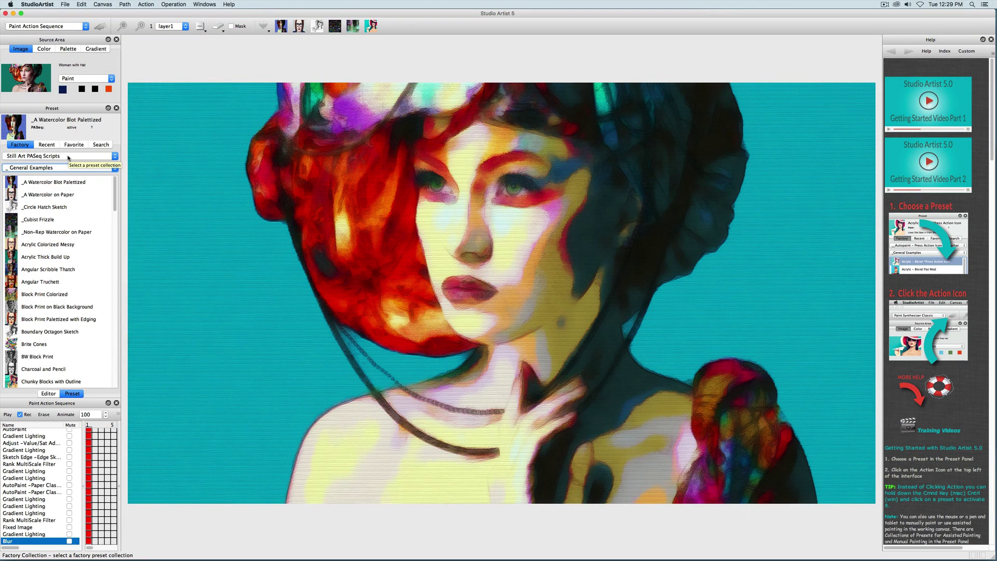
left_click(68, 157)
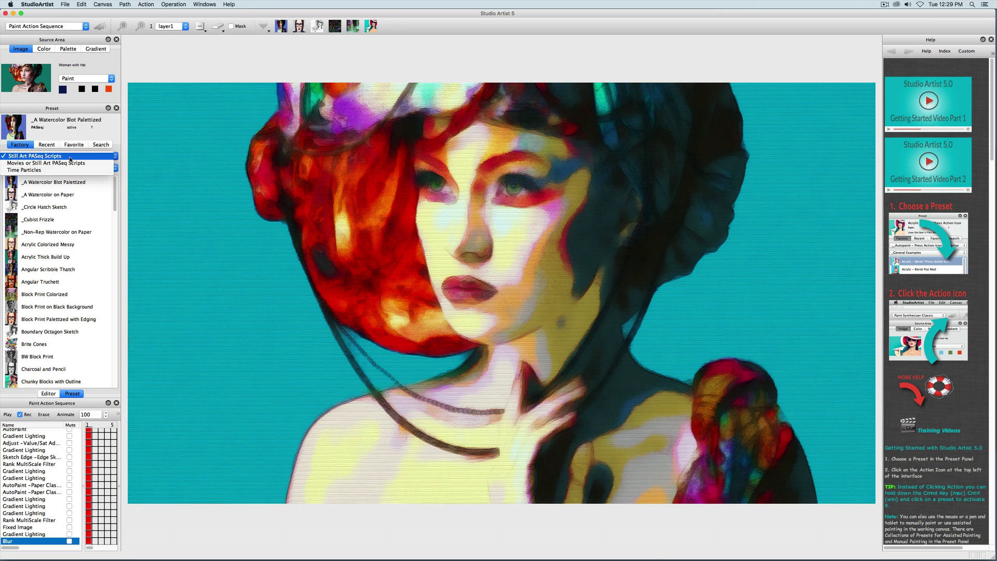
left_click(71, 157)
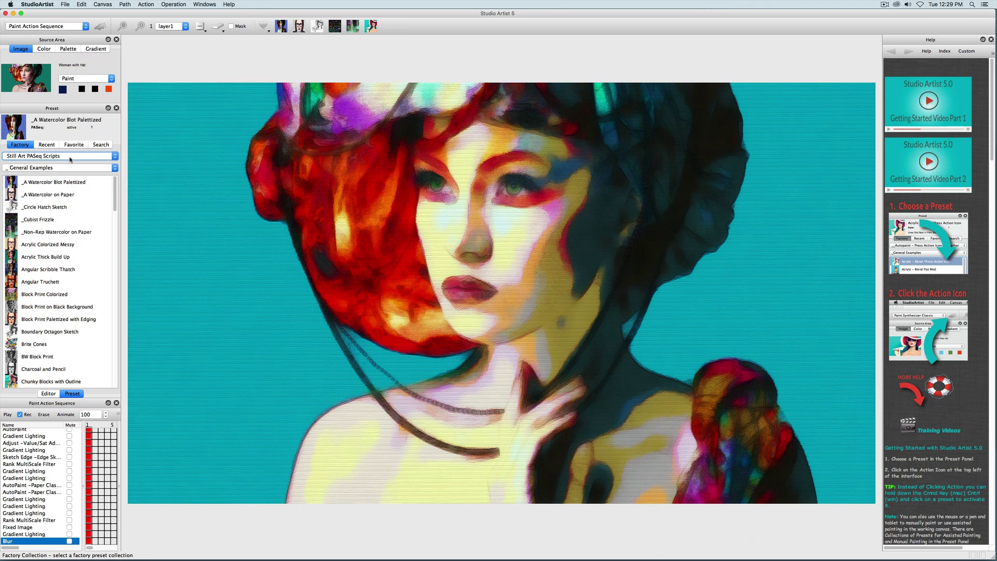
scroll(985, 388, "down", 15)
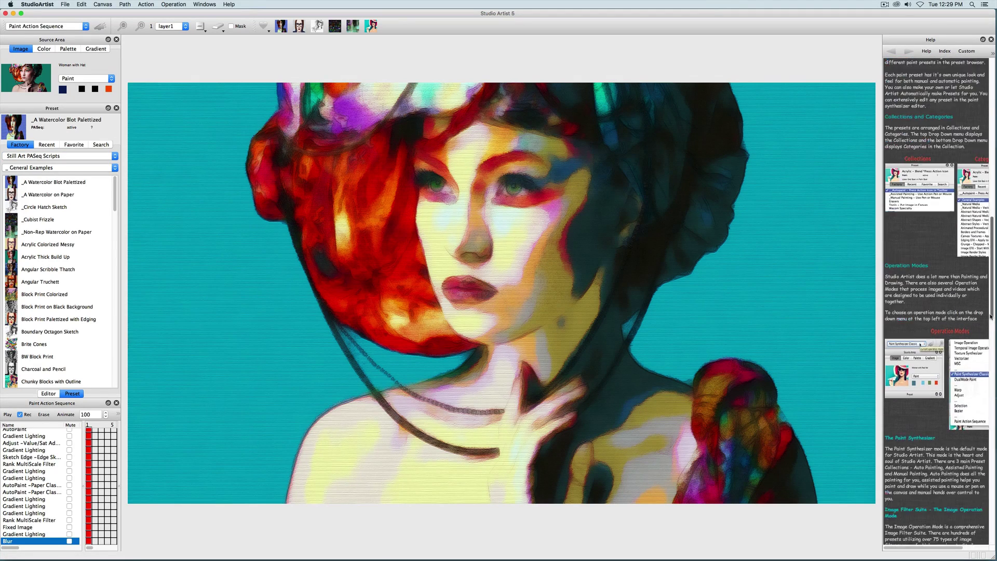
scroll(984, 388, "down", 5)
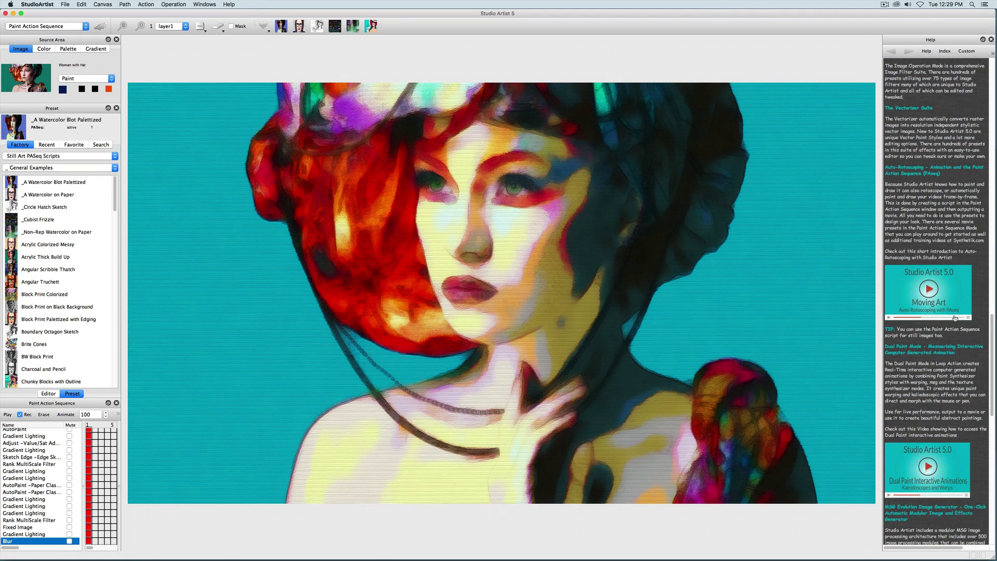
left_click_drag(994, 325, 987, 48)
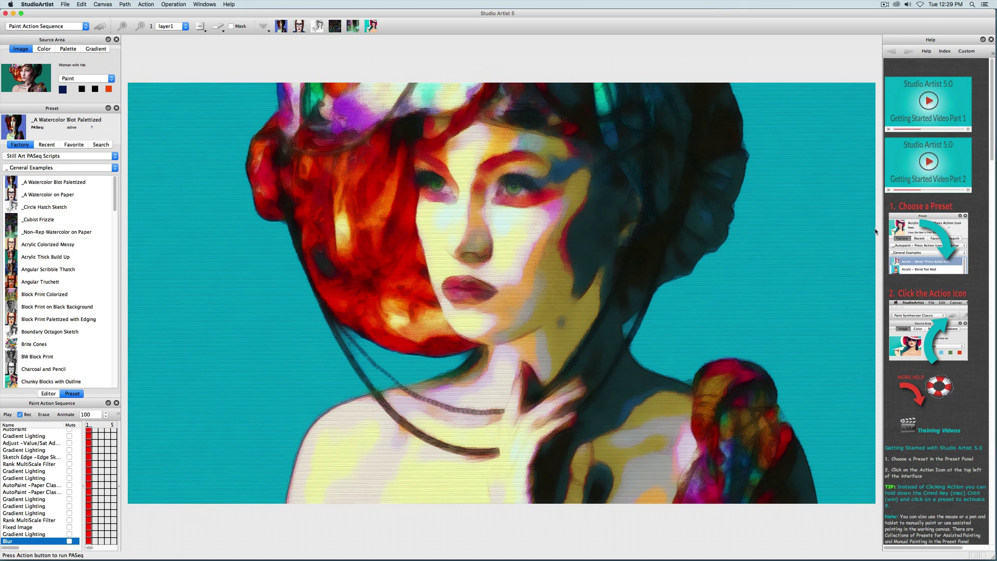
Step: In the _ General Examples category, apply the _A Watercolor on Paper preset
left_click(57, 168)
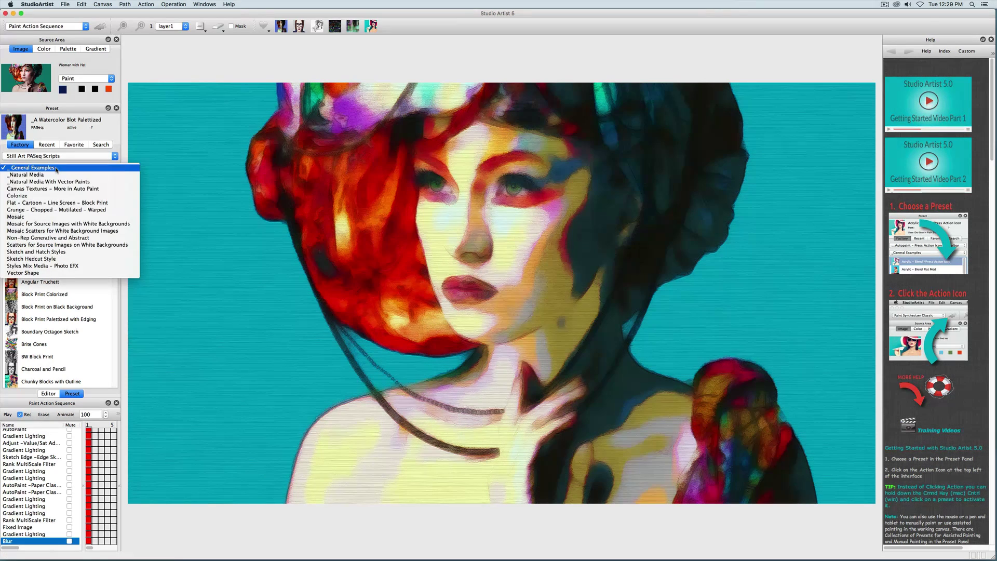
left_click(57, 169)
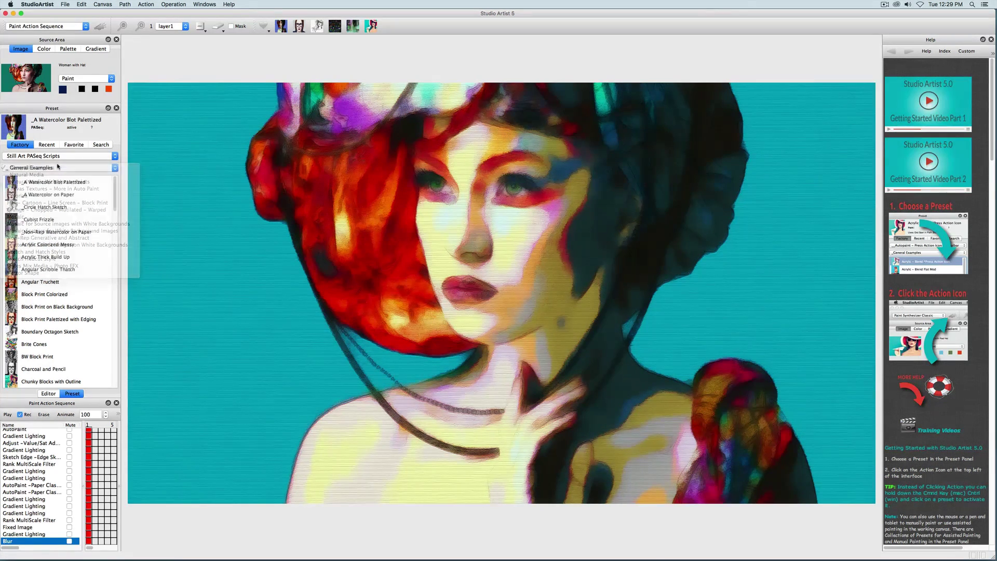
left_click(64, 195, "super")
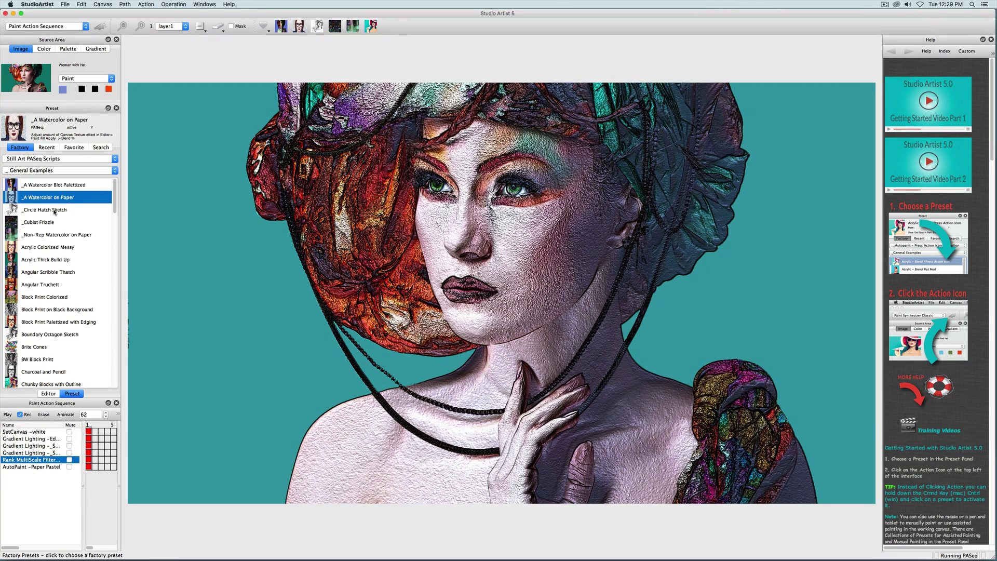
Step: Run the _Circle Hatch Sketch sequence, then load and run _Cubist Frizzle
left_click(54, 210)
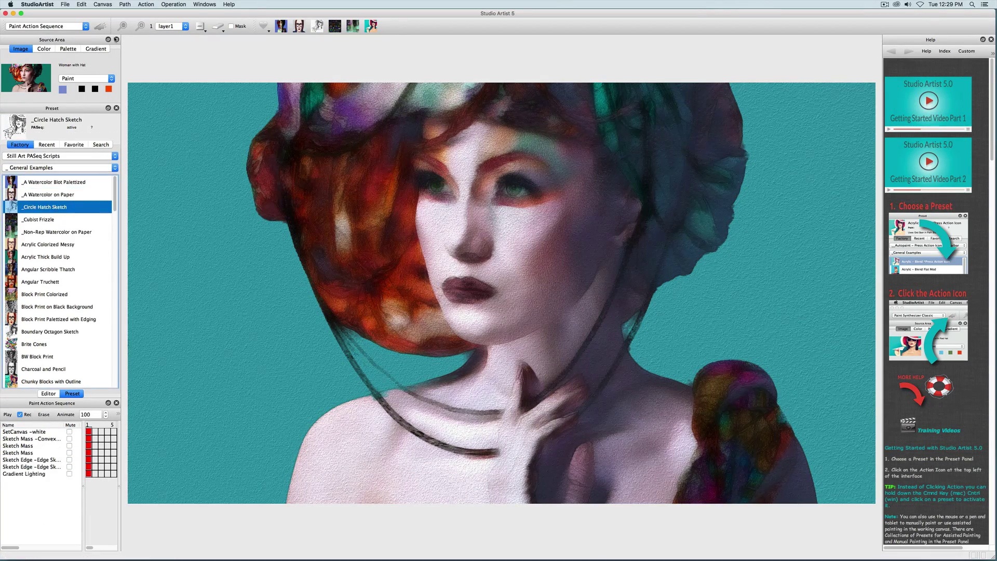
left_click(104, 29)
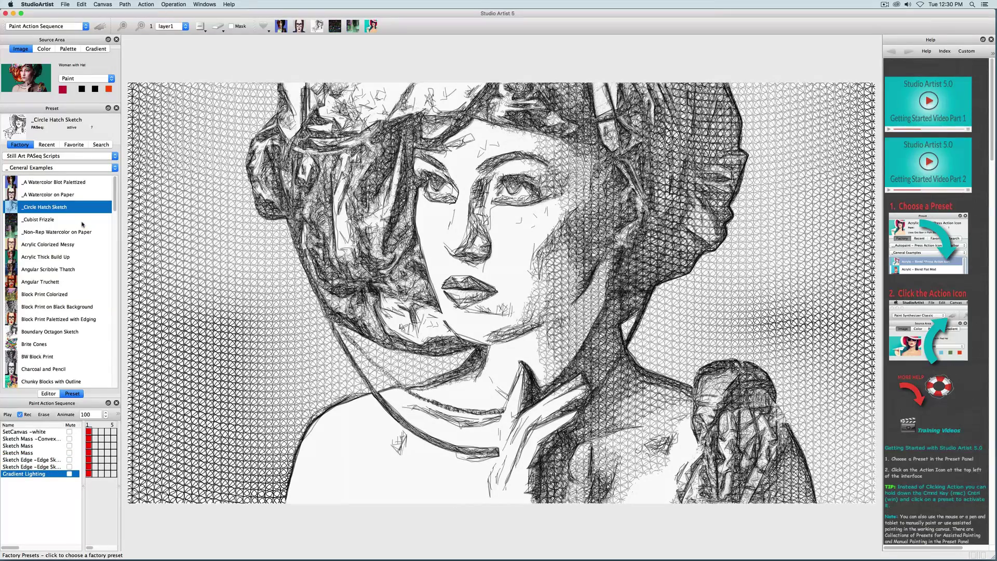
left_click(37, 219, "super")
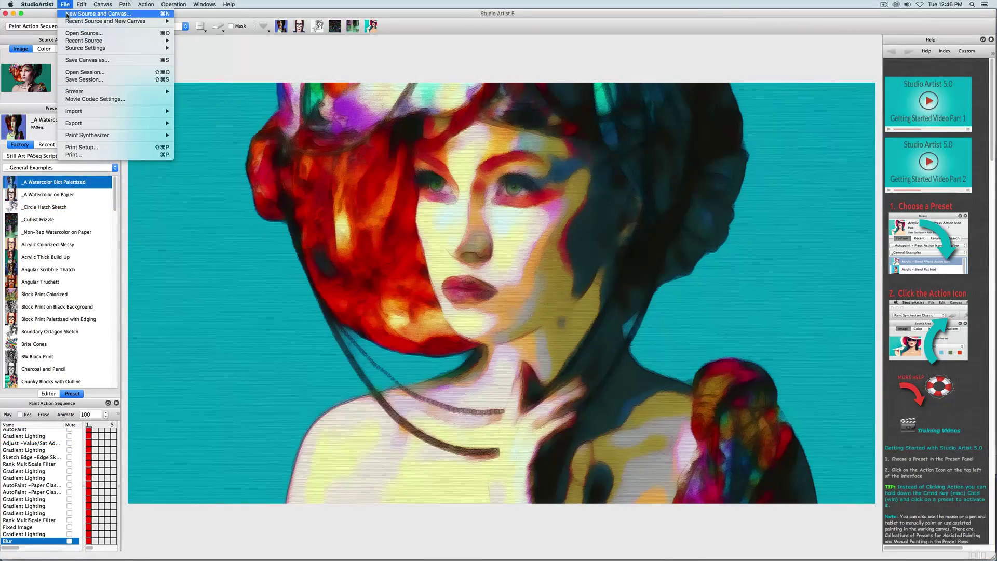
Step: Discard the painting unsaved, open Girl-With-Glasses.png as source, and accept the 1920 × 1190 canvas
left_click(67, 15)
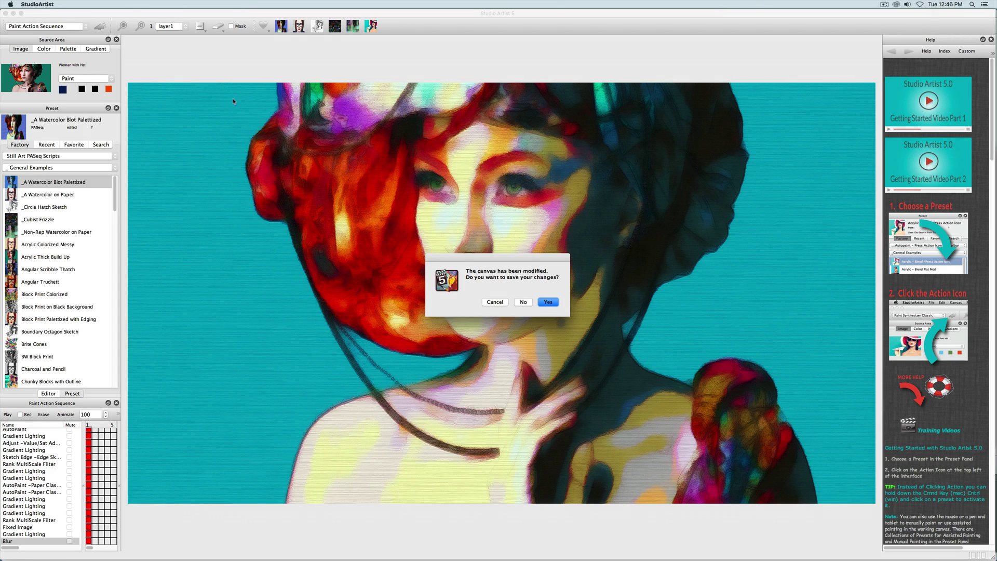
left_click(524, 302)
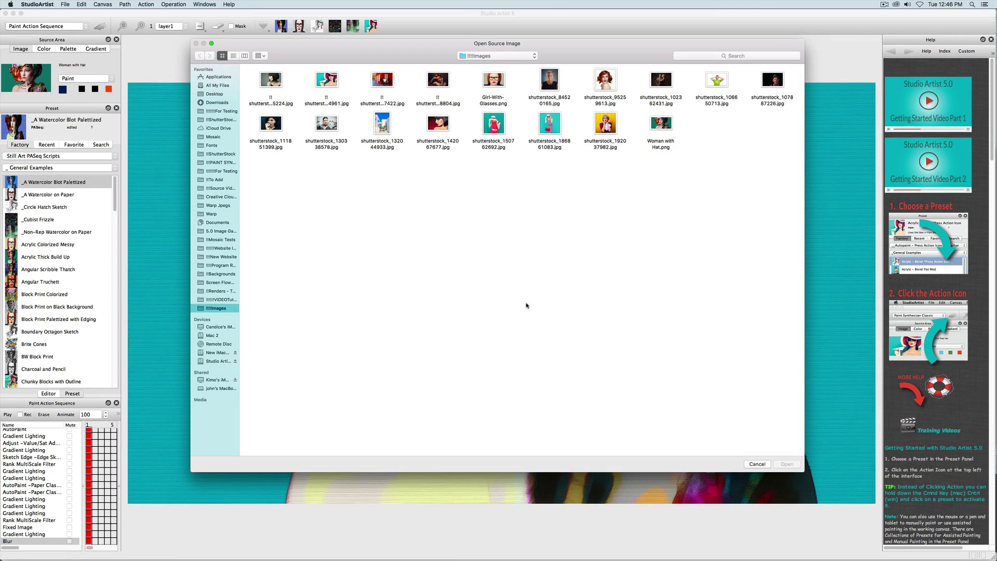
left_click_drag(238, 213, 193, 217)
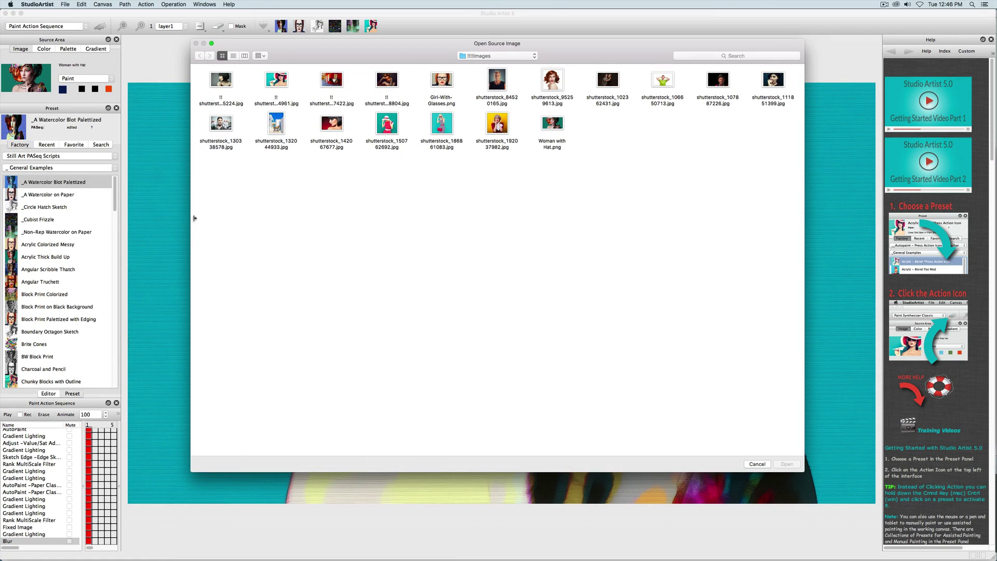
left_click(441, 82)
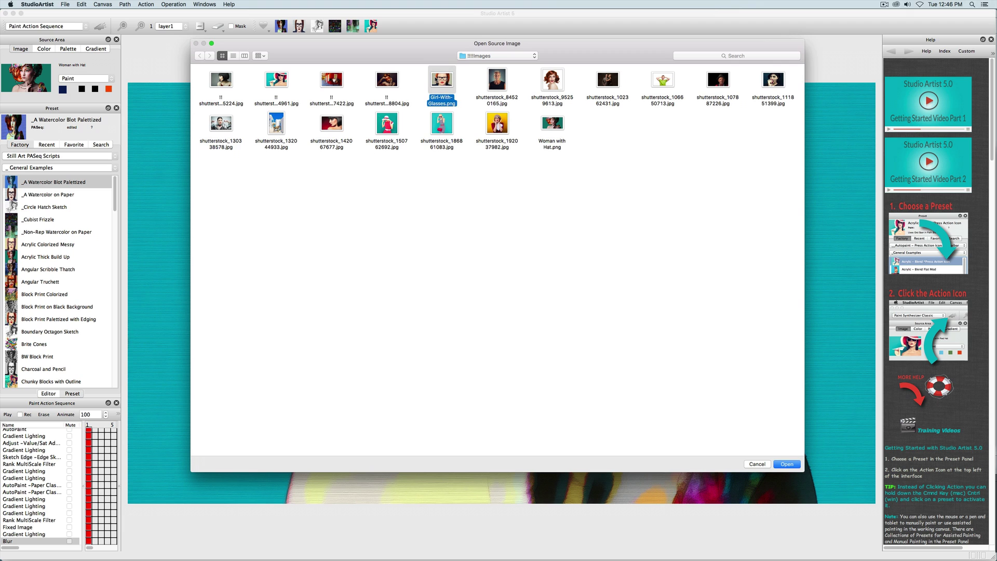
left_click(788, 464)
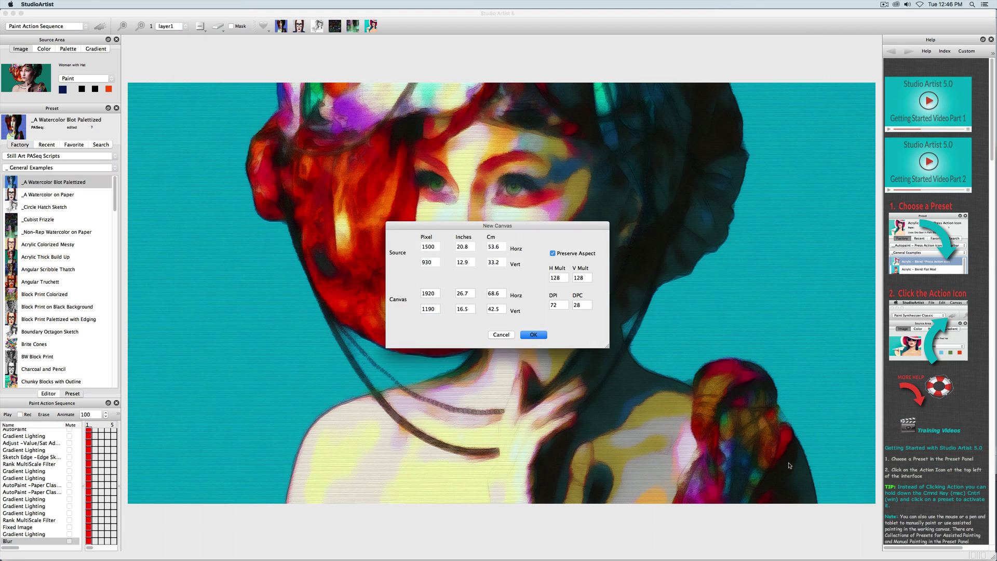
left_click(533, 339)
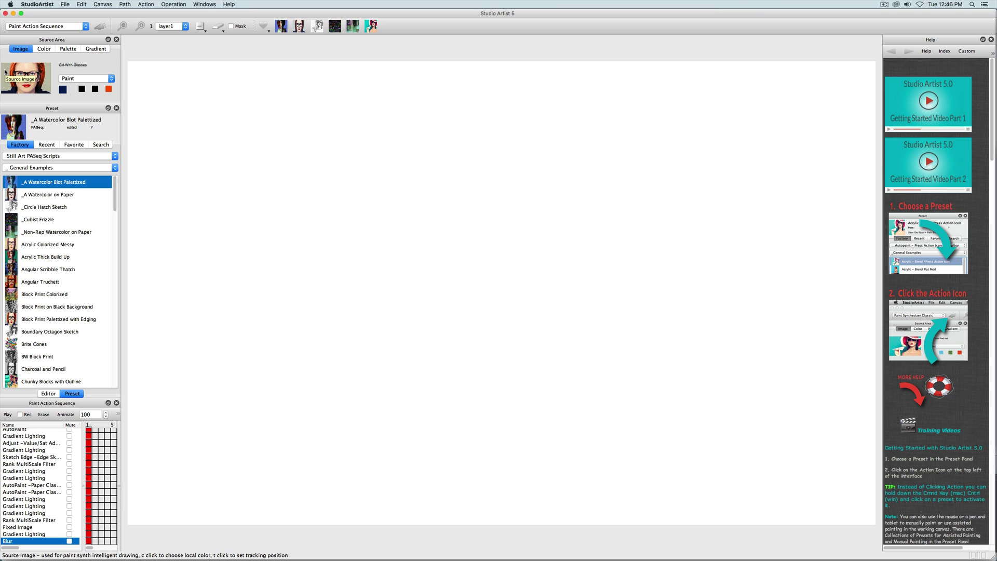
Step: Select the _A Watercolor on Paper preset and run its sequence on the girl-with-glasses portrait
left_click(49, 195)
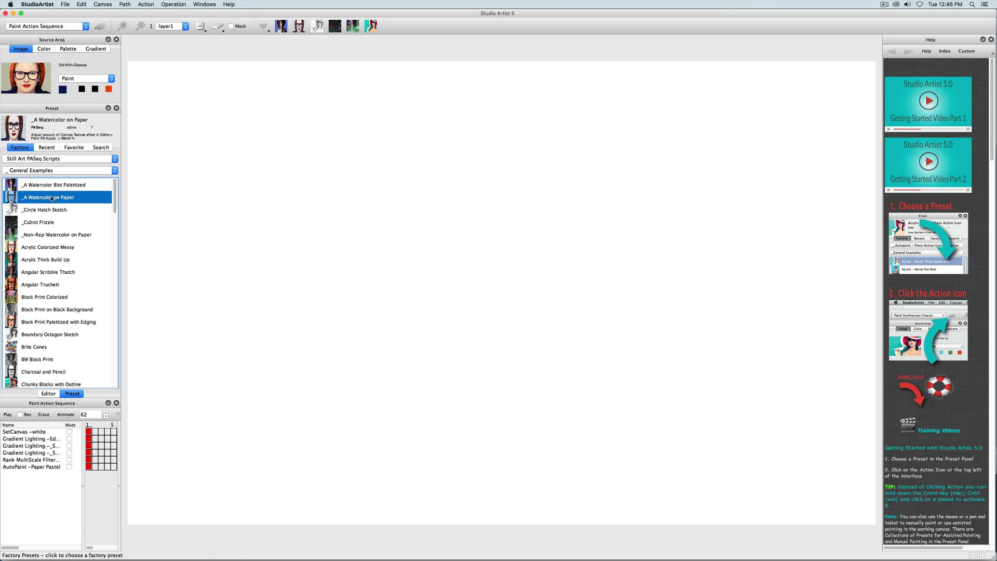
left_click(100, 27)
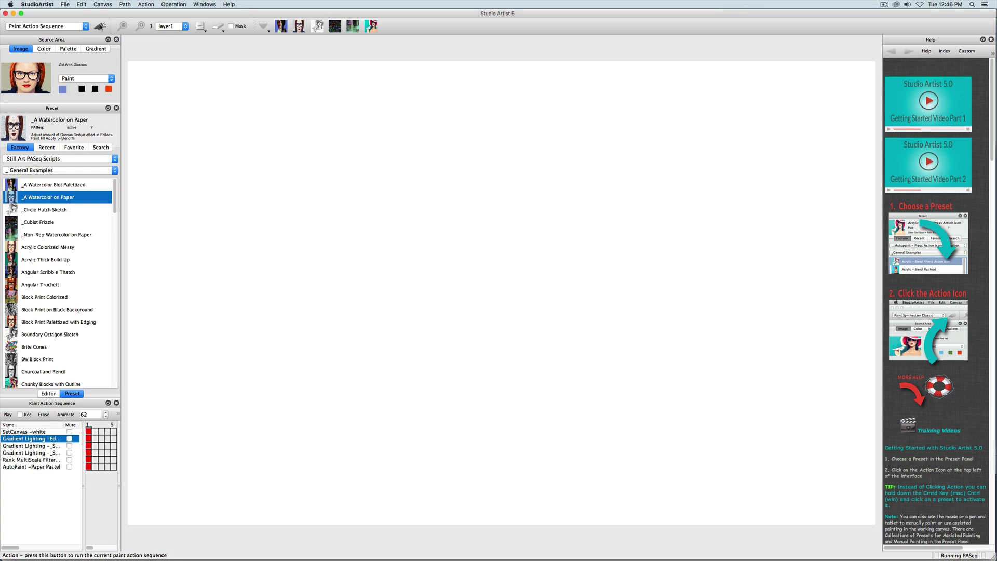